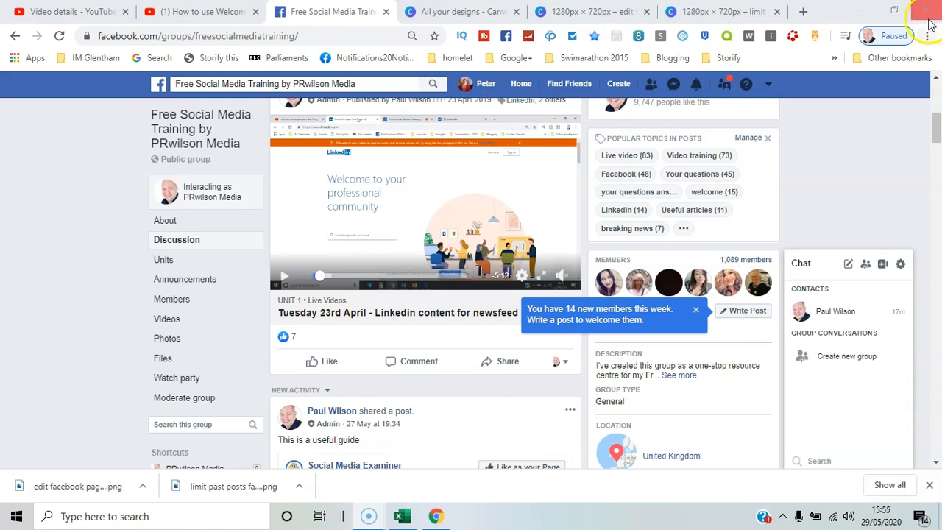
Start a welcome post for this week's new members from the group's Members section
scroll(935, 114, "up", 3)
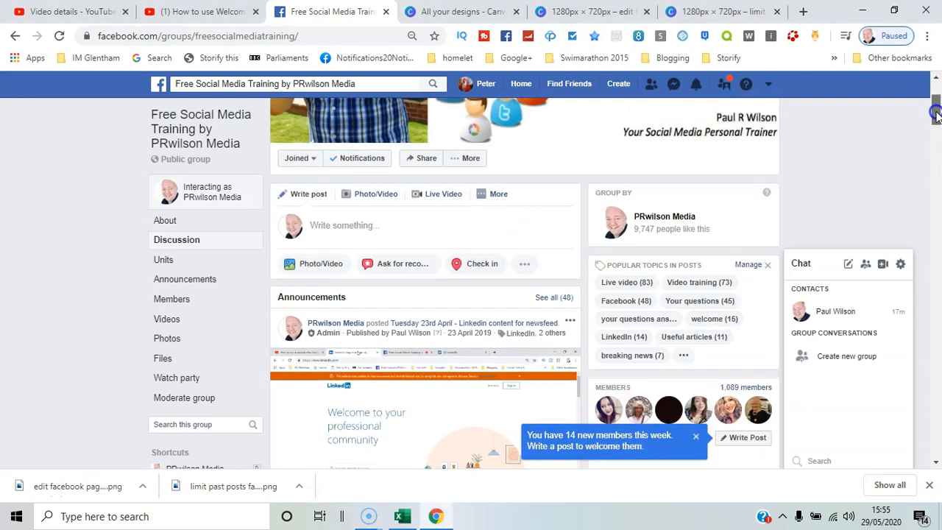
left_click_drag(936, 114, 938, 131)
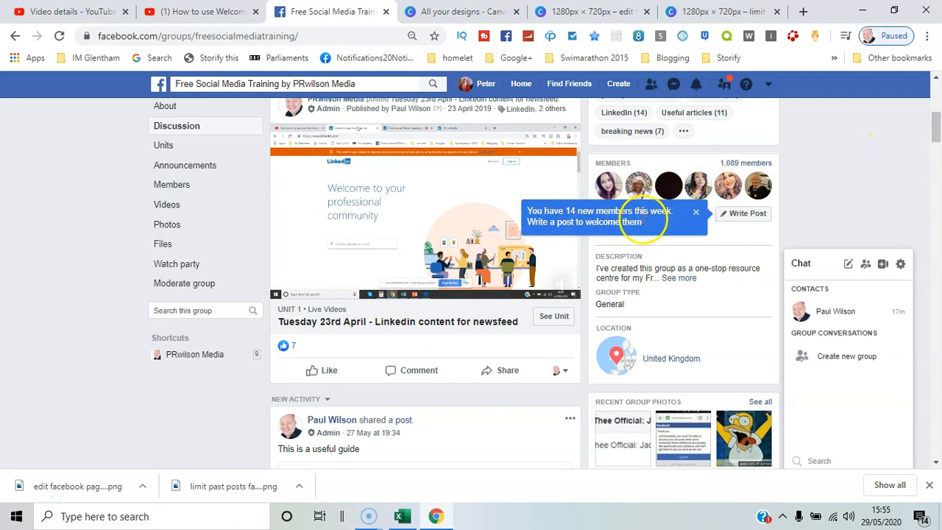
left_click(751, 219)
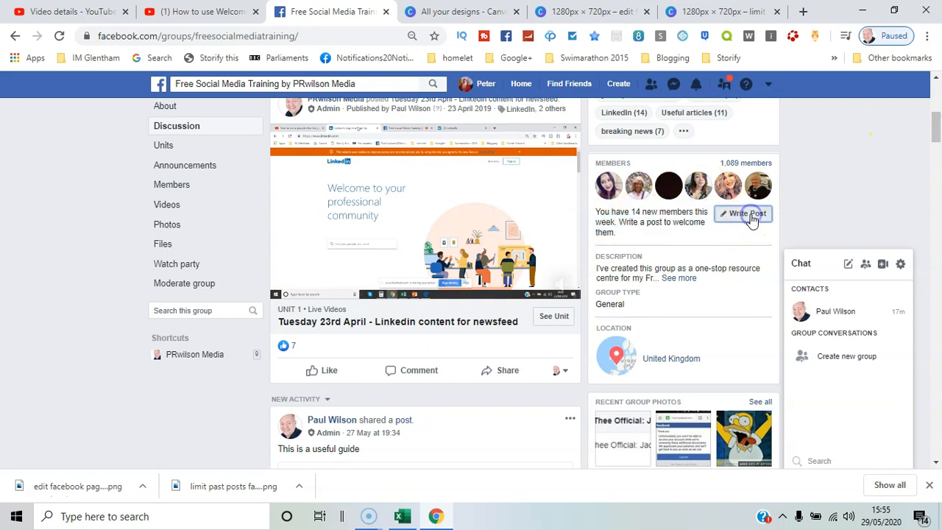
left_click(751, 214)
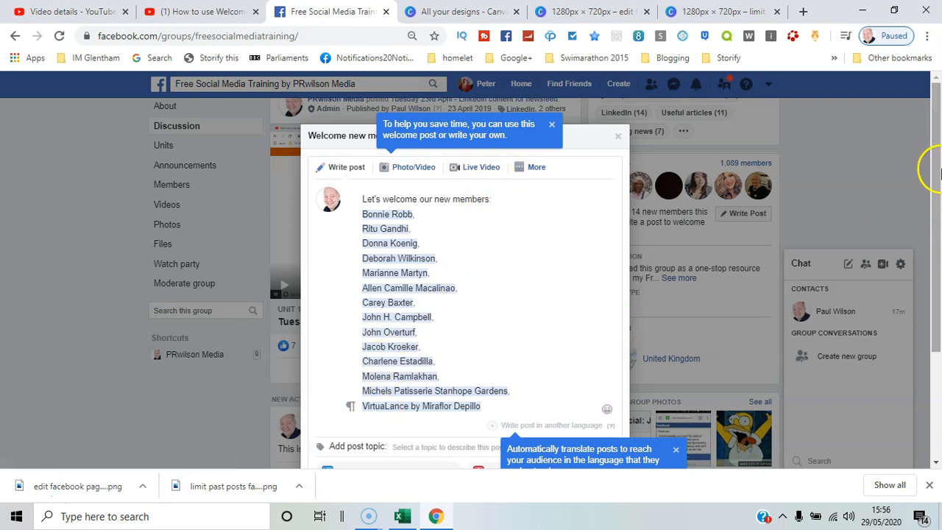
left_click_drag(929, 159, 933, 229)
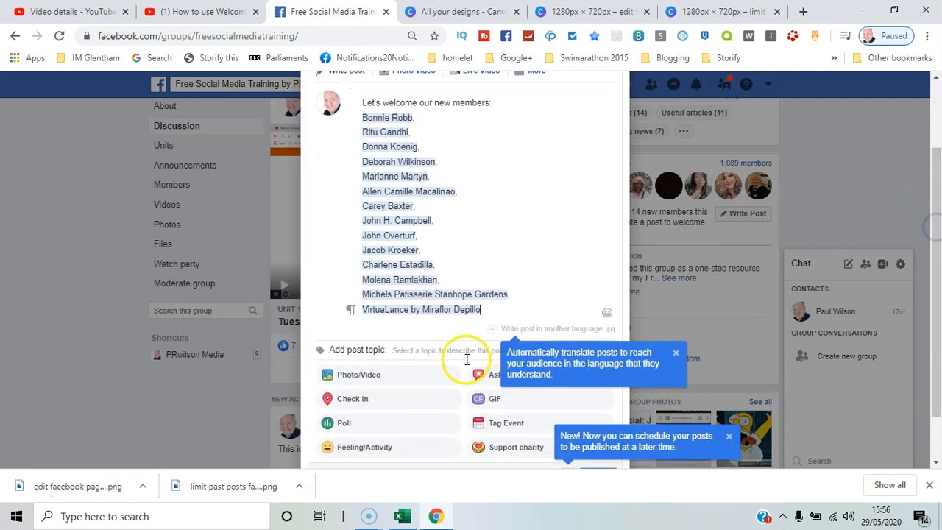
left_click(360, 450)
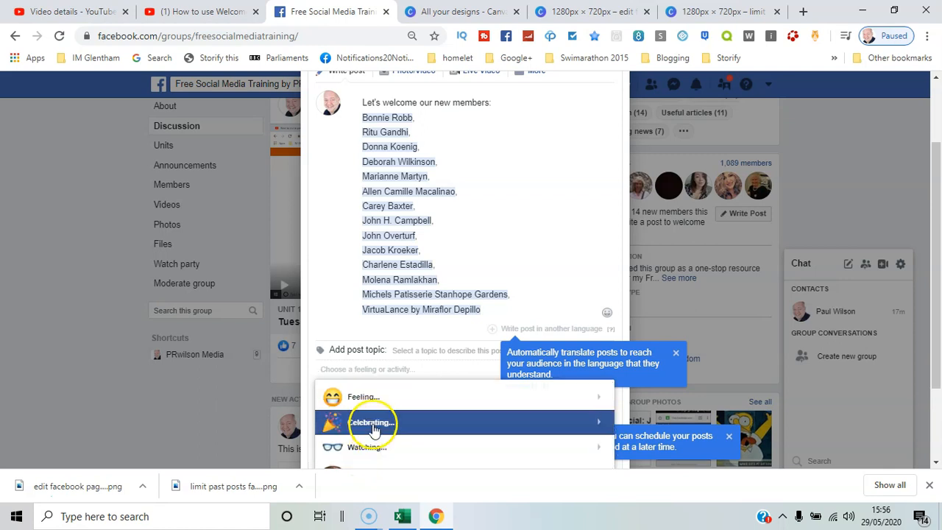
left_click(506, 174)
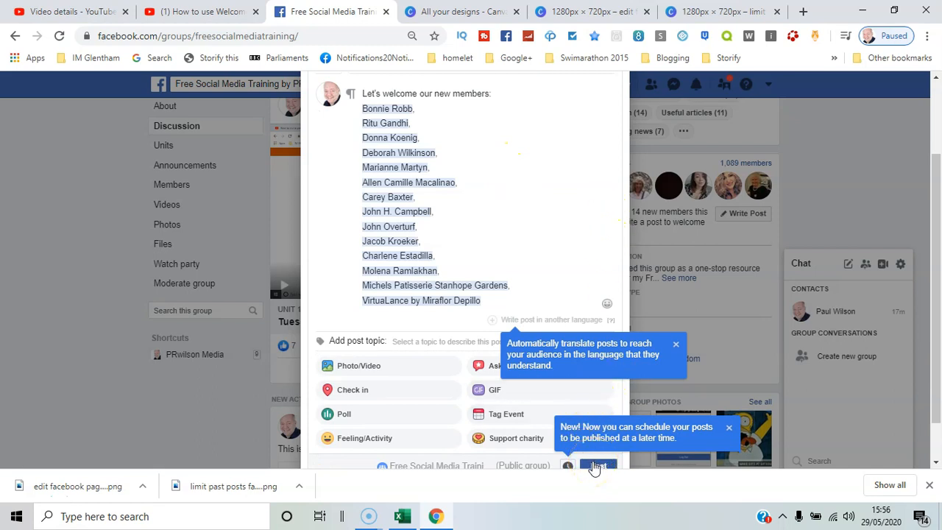
left_click_drag(935, 197, 844, 94)
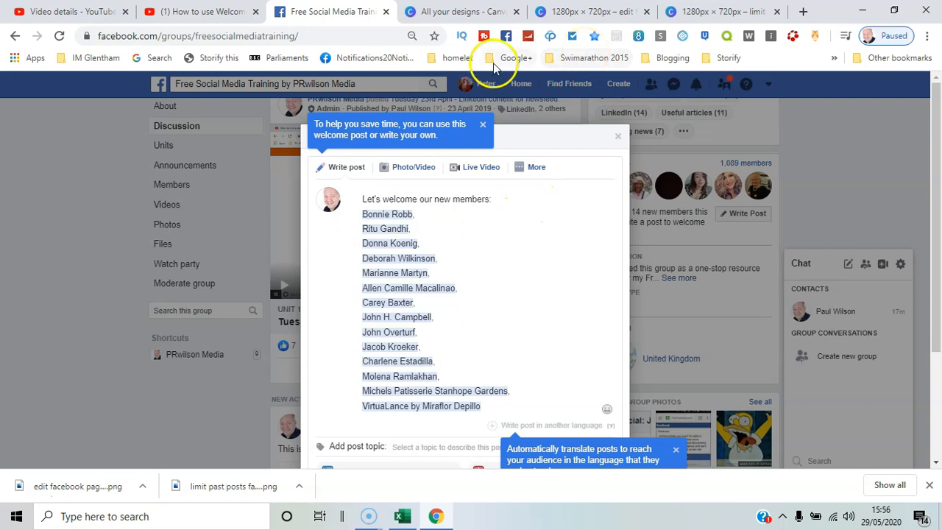
Replace "Let's welcome" in the post's opening line with "Please join me in welcoming"
left_click(363, 198)
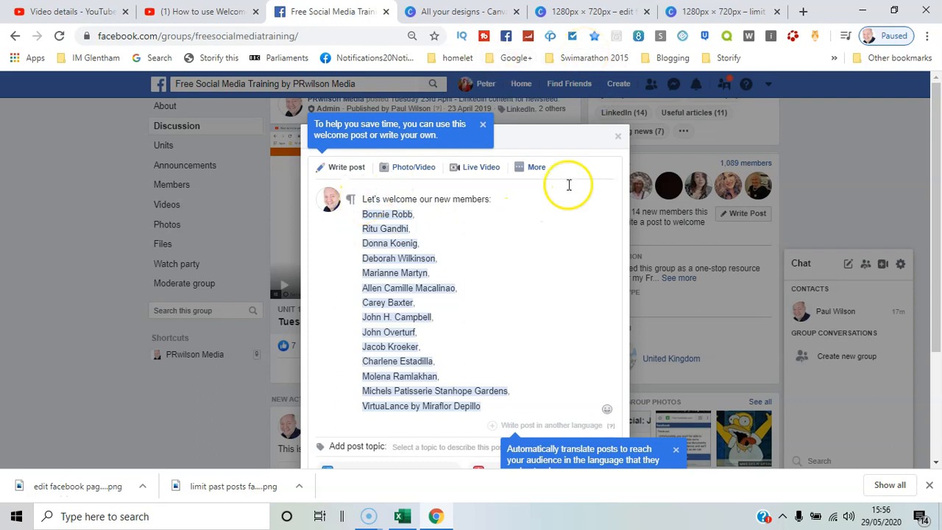
type("Please ")
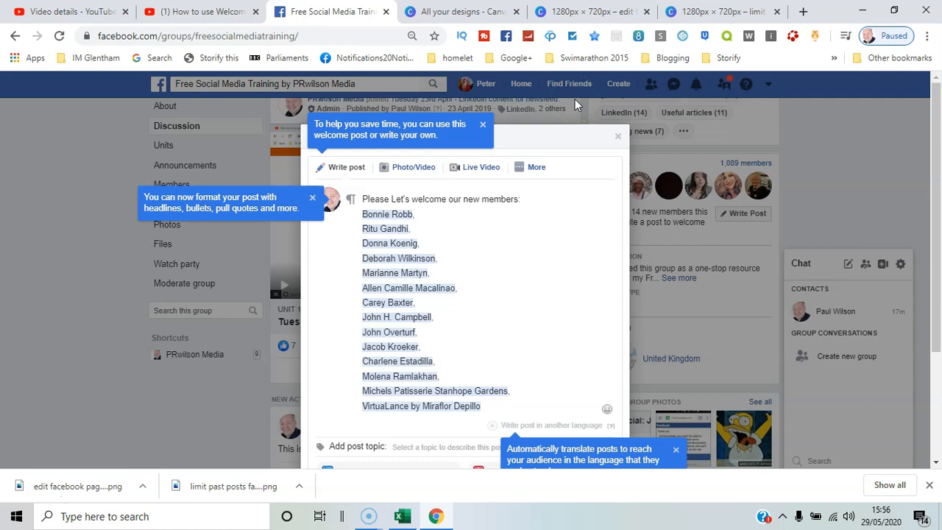
type("join me ")
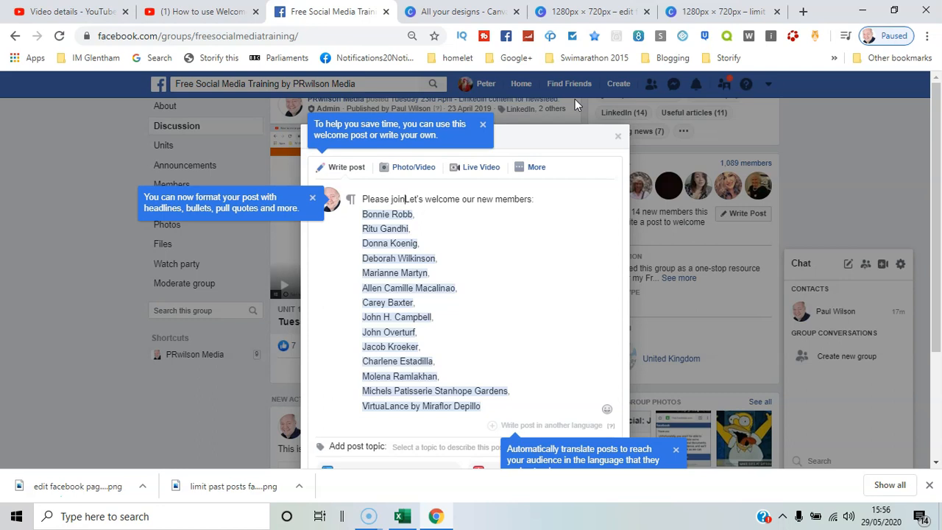
type("in welcoming")
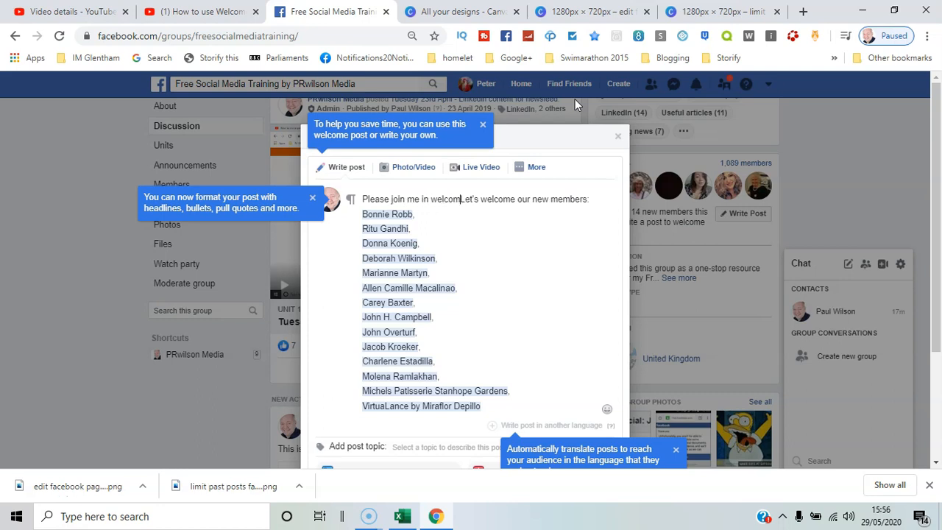
key("Delete")
key("Delete")
key("Delete")
key("Delete")
key("Delete")
key("Delete")
key("Delete")
key("Delete")
key("Delete")
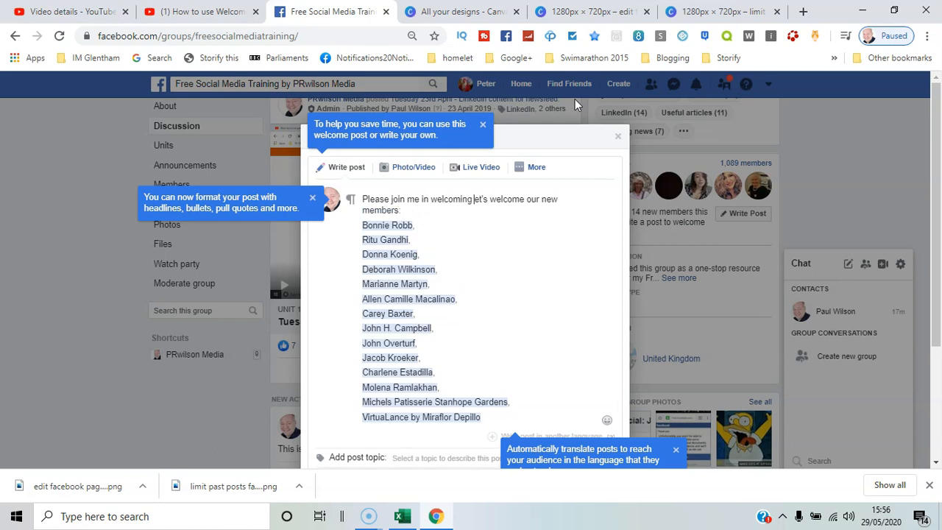
key("Delete")
key("Delete")
key("Delete")
key("Delete")
key("Delete")
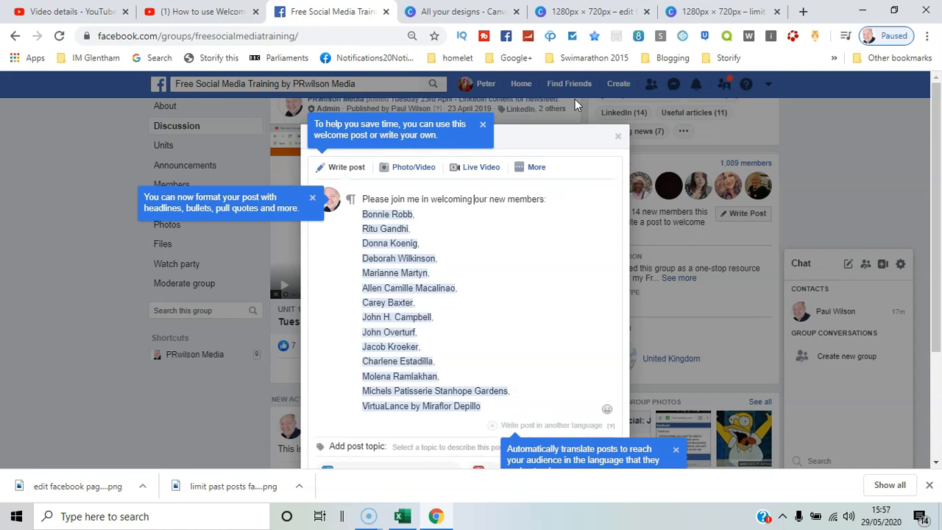
Add "this week" at the end of the post's opening line, after "our new members:"
left_click(571, 215)
left_click(543, 196)
type("this week")
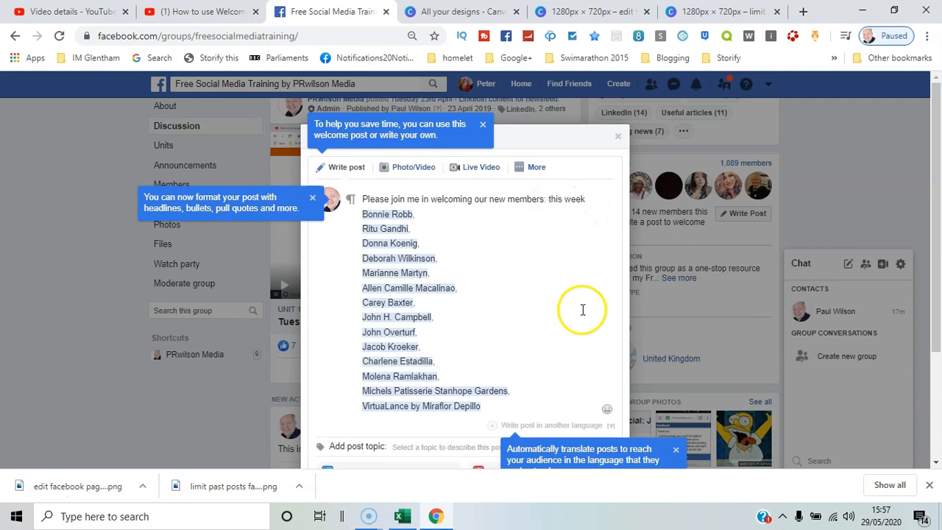
Insert a grinning-face emoji after "this week" and publish the welcome post to the group
scroll(936, 309, "down", 1)
scroll(936, 309, "down", 2)
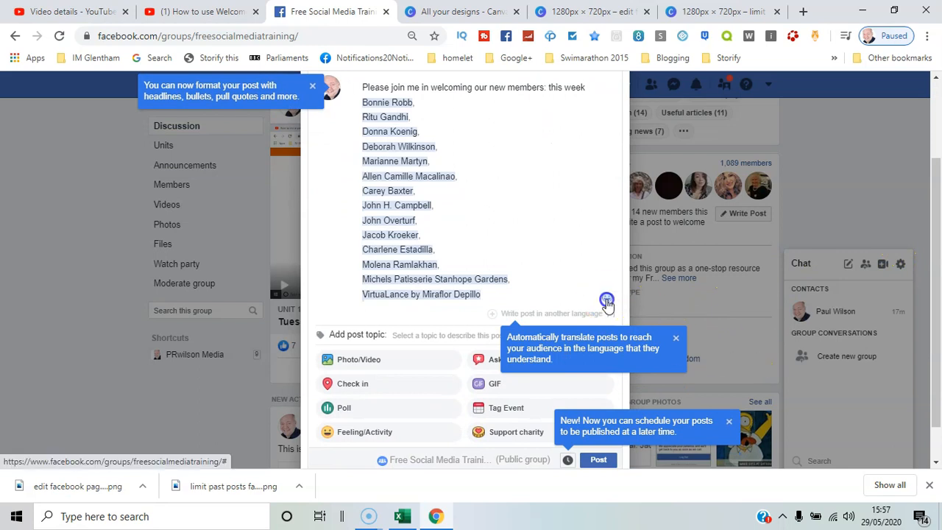
left_click(607, 298)
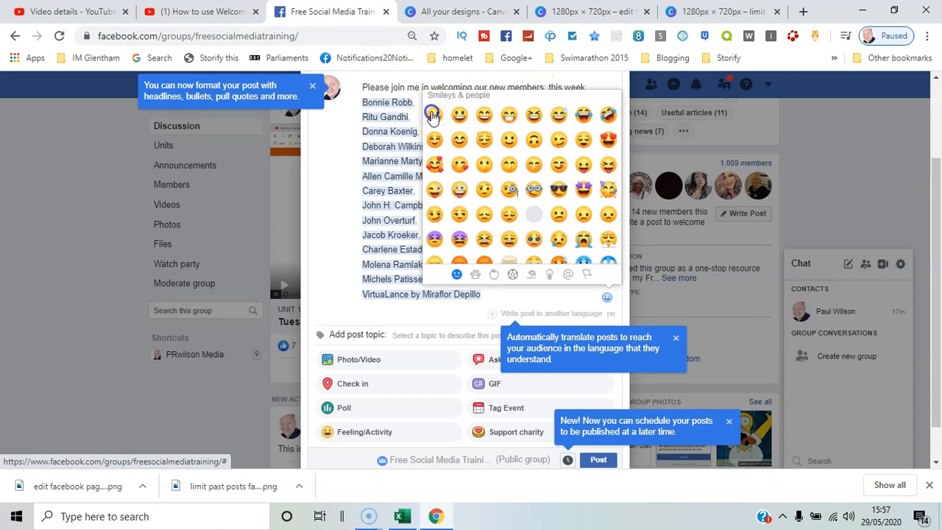
left_click(433, 115)
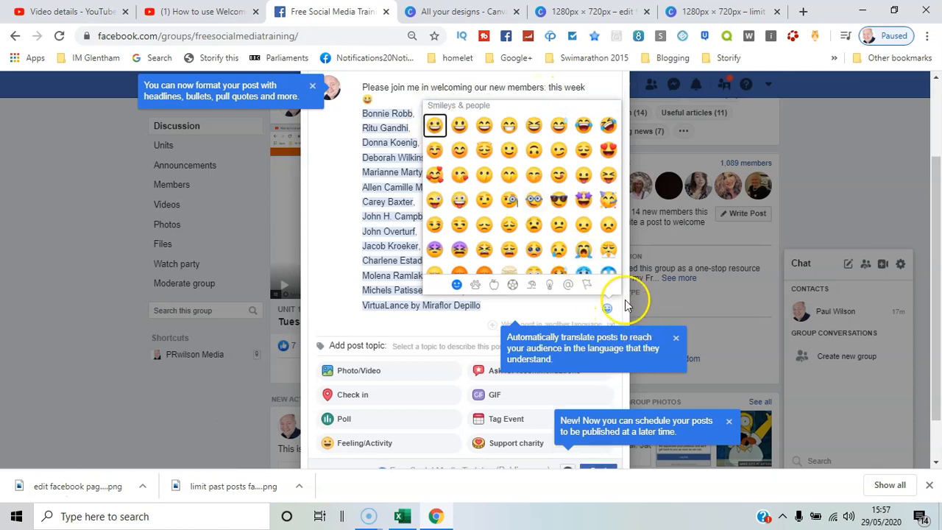
left_click(570, 309)
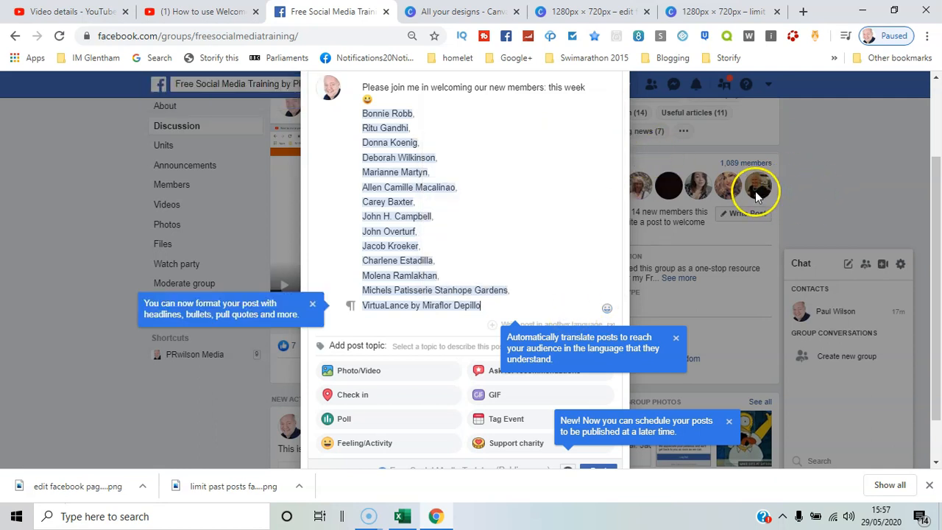
left_click_drag(935, 263, 934, 311)
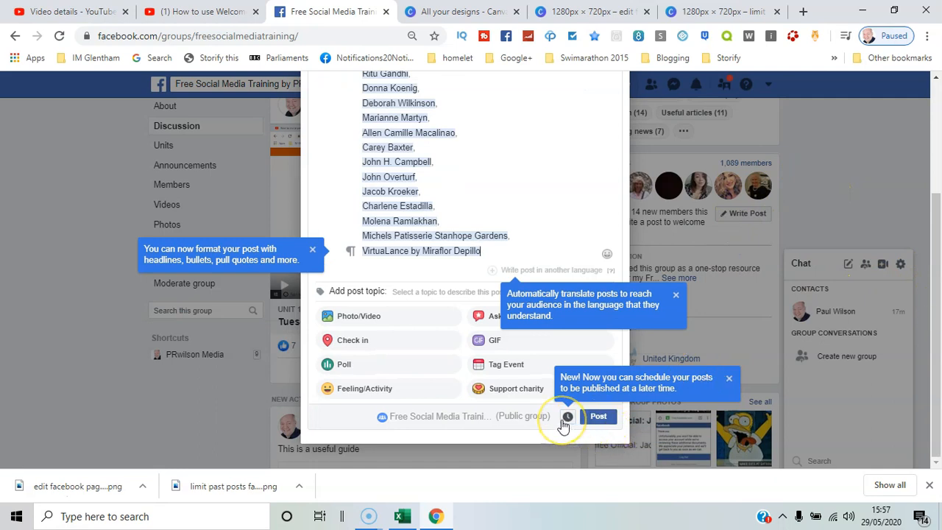
left_click(599, 417)
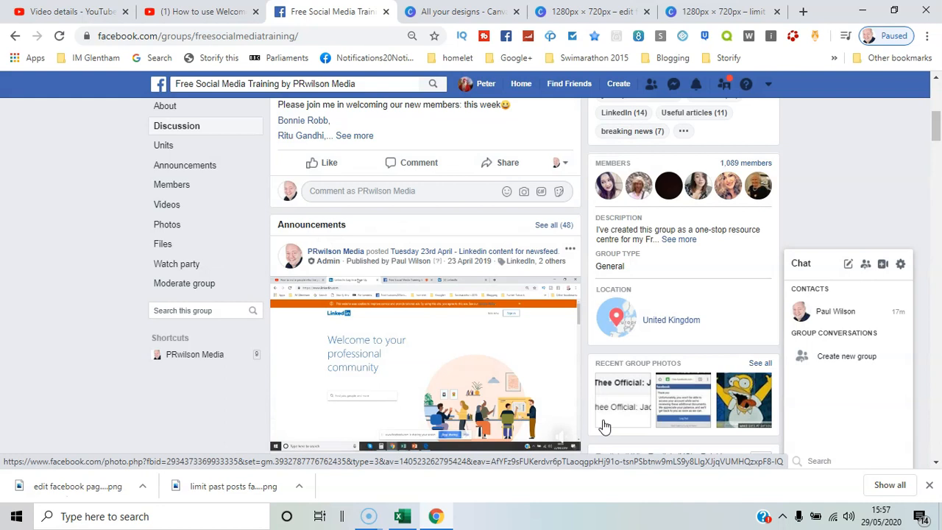
Look up member tag suggestions for @r, @g, @h and @j in a comment on the welcome post, and clear the comment
left_click(425, 195)
type("@")
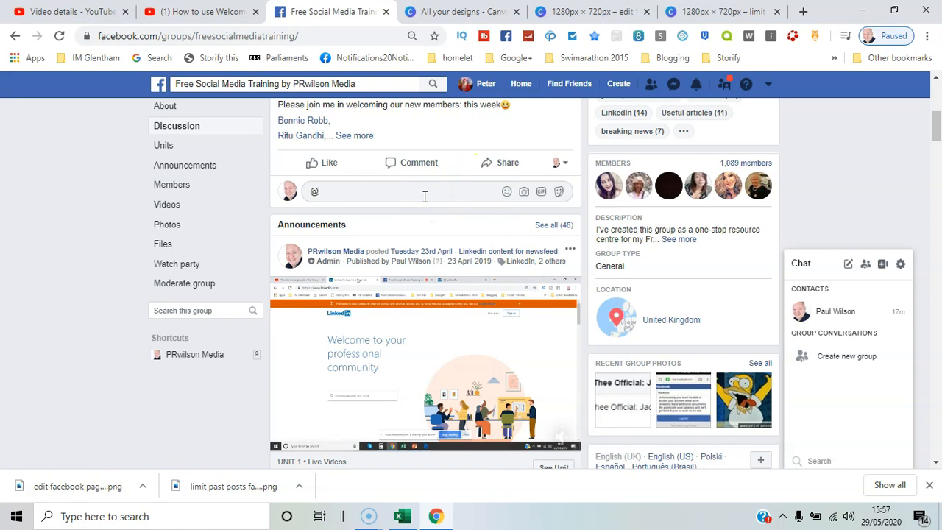
type("r")
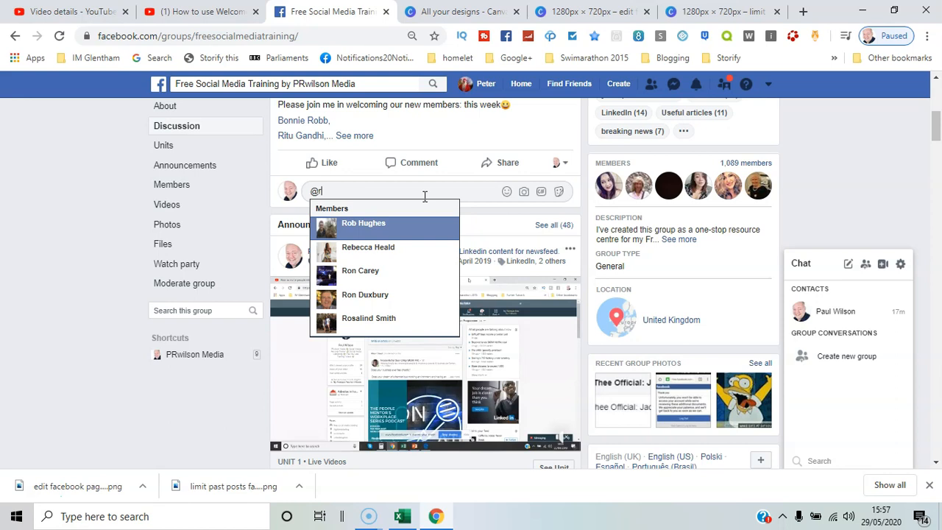
key("BackSpace")
type("g")
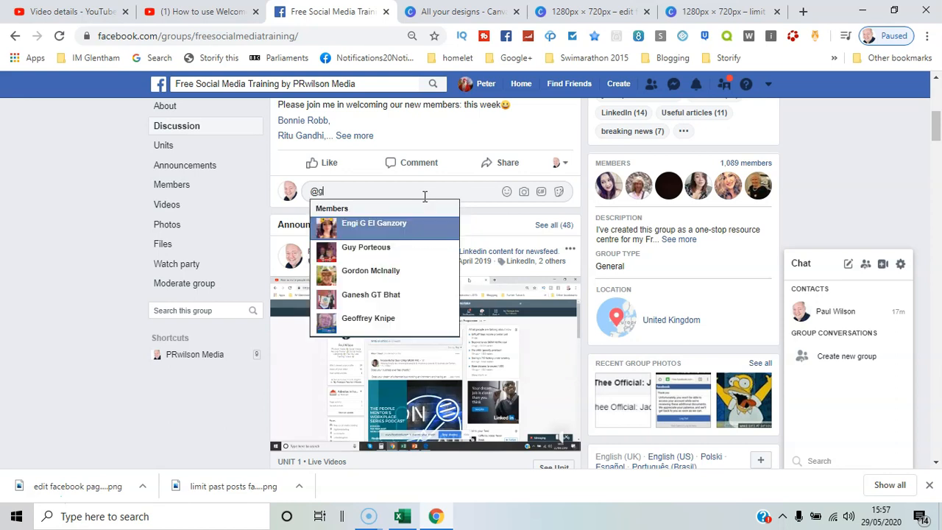
key("BackSpace")
type("h")
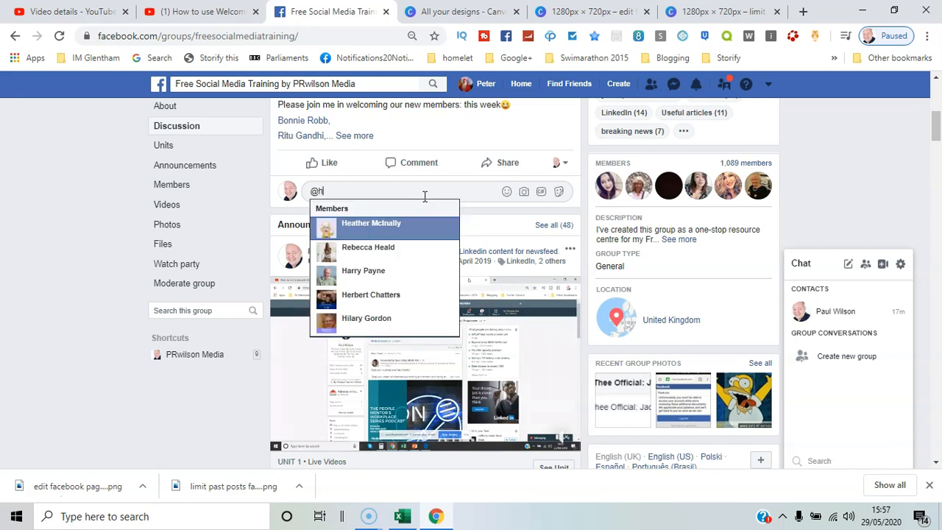
key("BackSpace")
type("j")
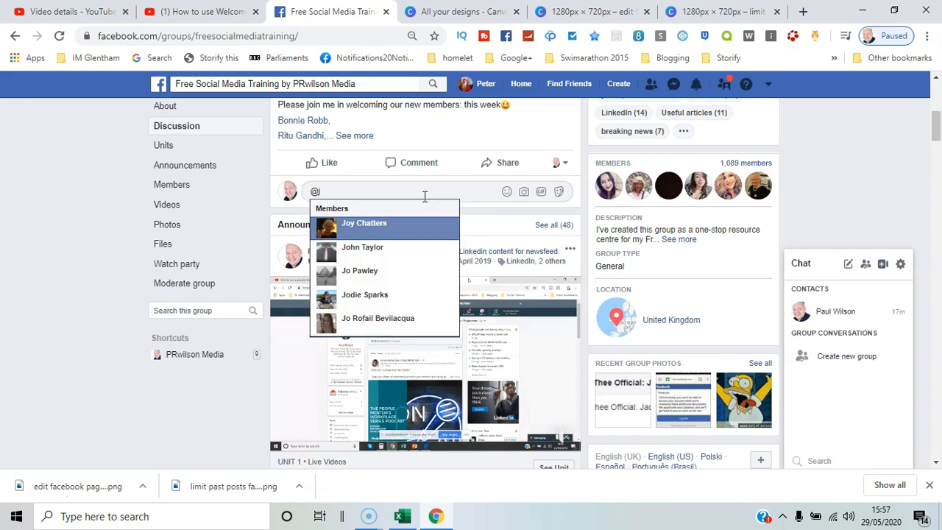
key("BackSpace")
key("BackSpace")
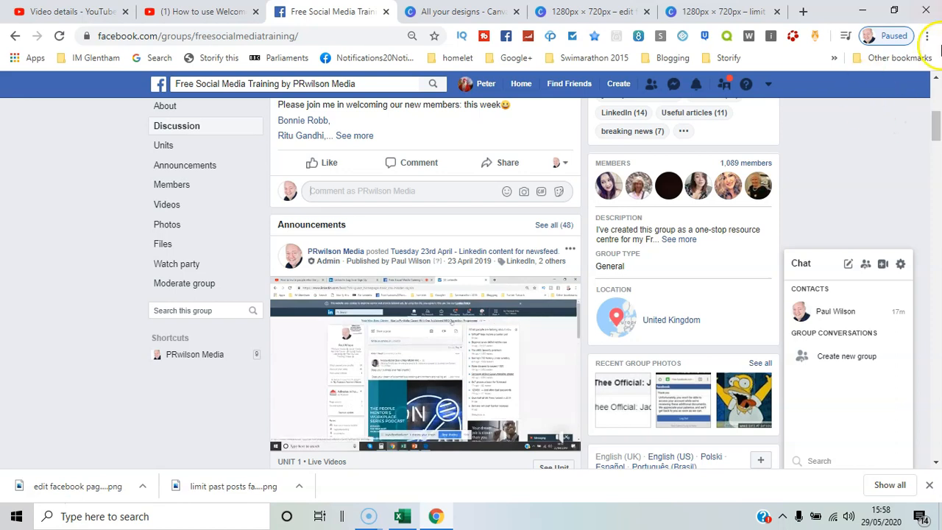
Open the options of the newly published welcome post to view the available post actions
left_click_drag(934, 126, 936, 117)
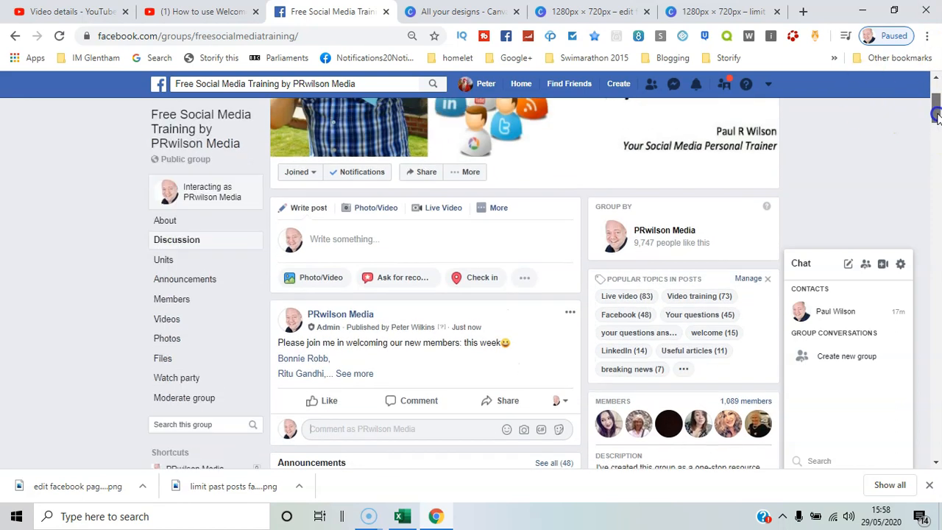
left_click(568, 316)
left_click(569, 316)
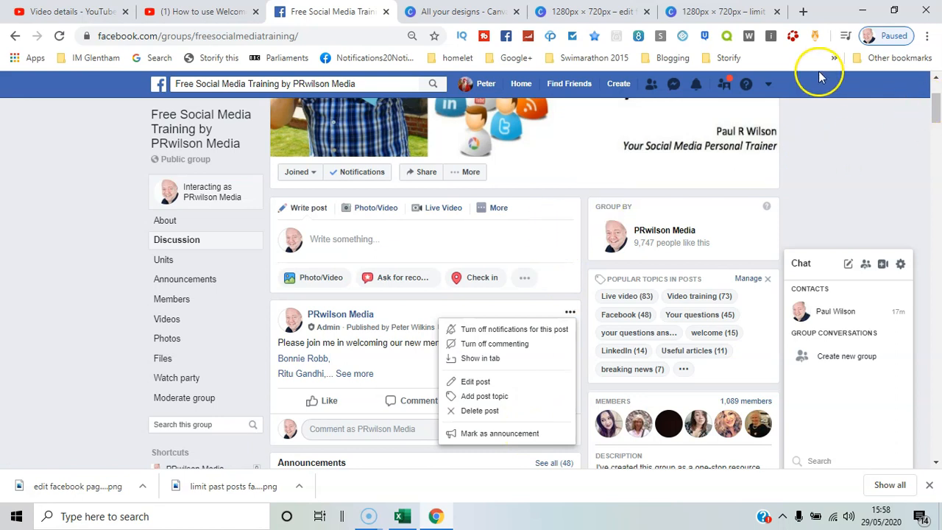
Switch to the new Facebook layout and expand the welcome post under New activity to its full text
left_click(766, 87)
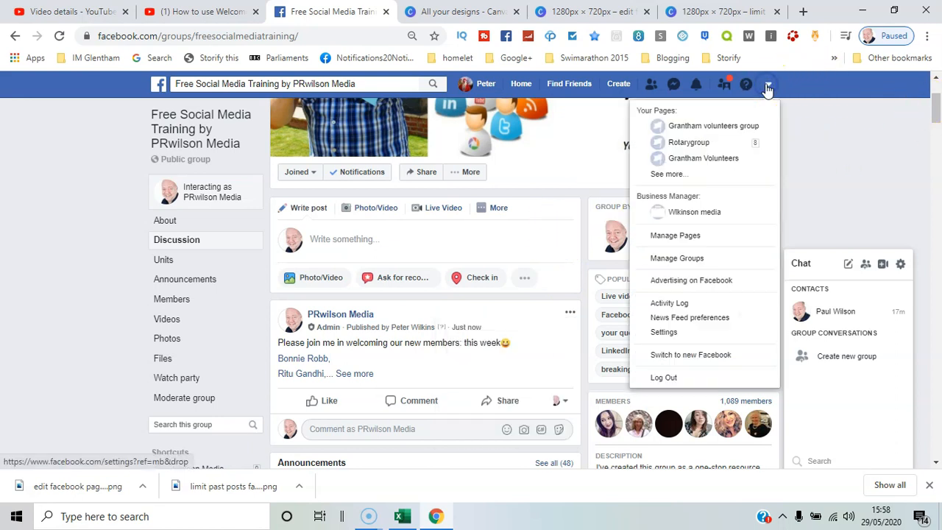
left_click(704, 362)
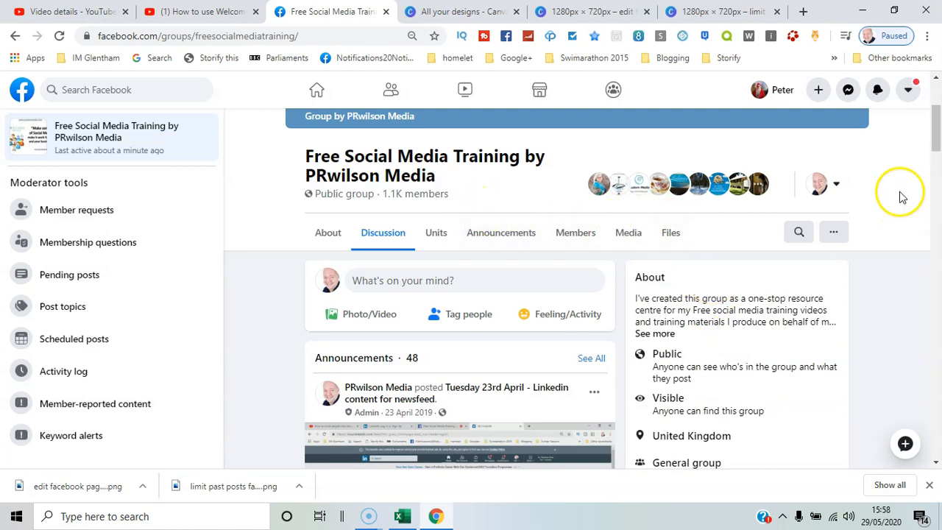
scroll(897, 197, "down", 5)
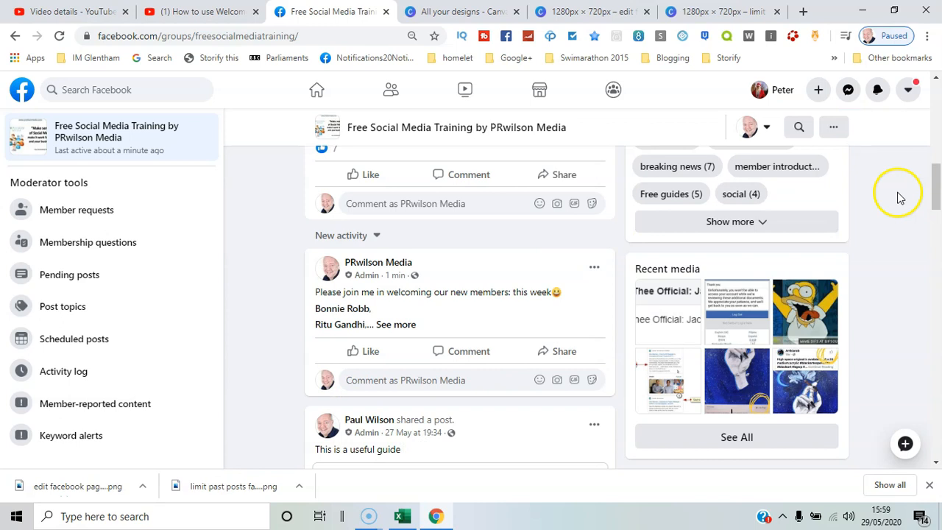
left_click(399, 324)
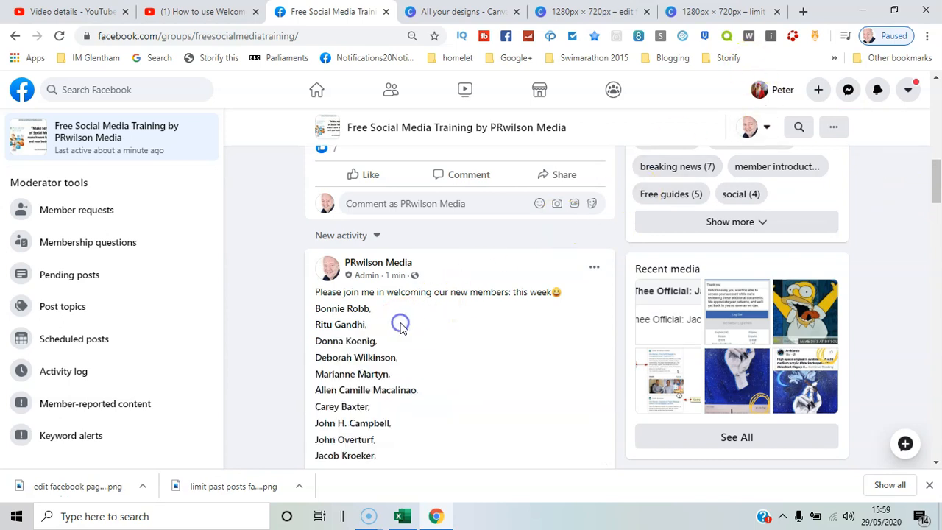